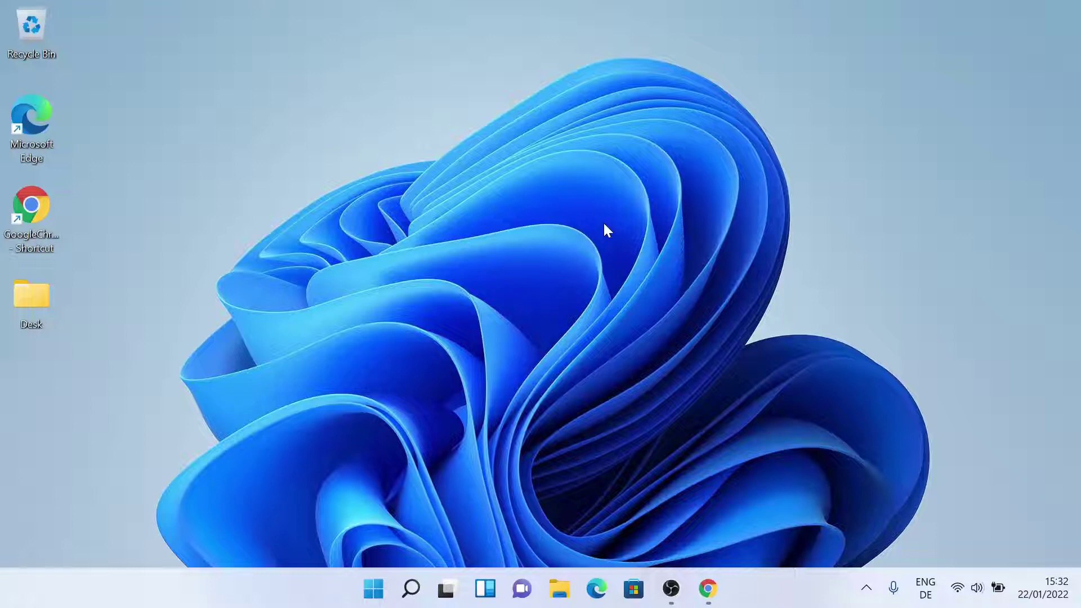
Search 'node' in Chrome and open nodejs.org, which lists 16.13.2 LTS and 17.4.0 Current
left_click(708, 589)
key("ctrl+l")
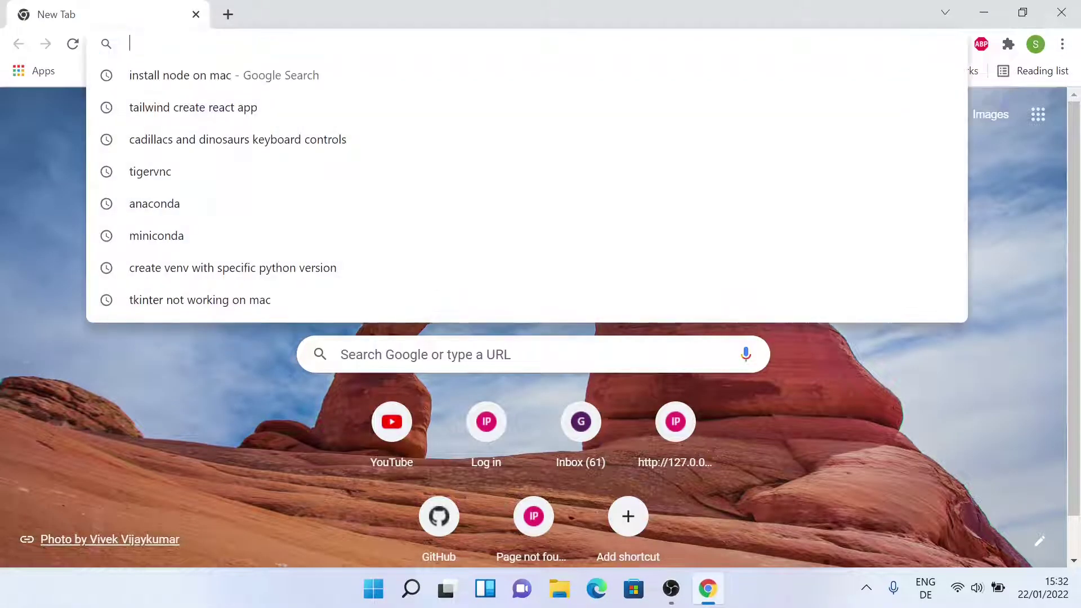
type("node")
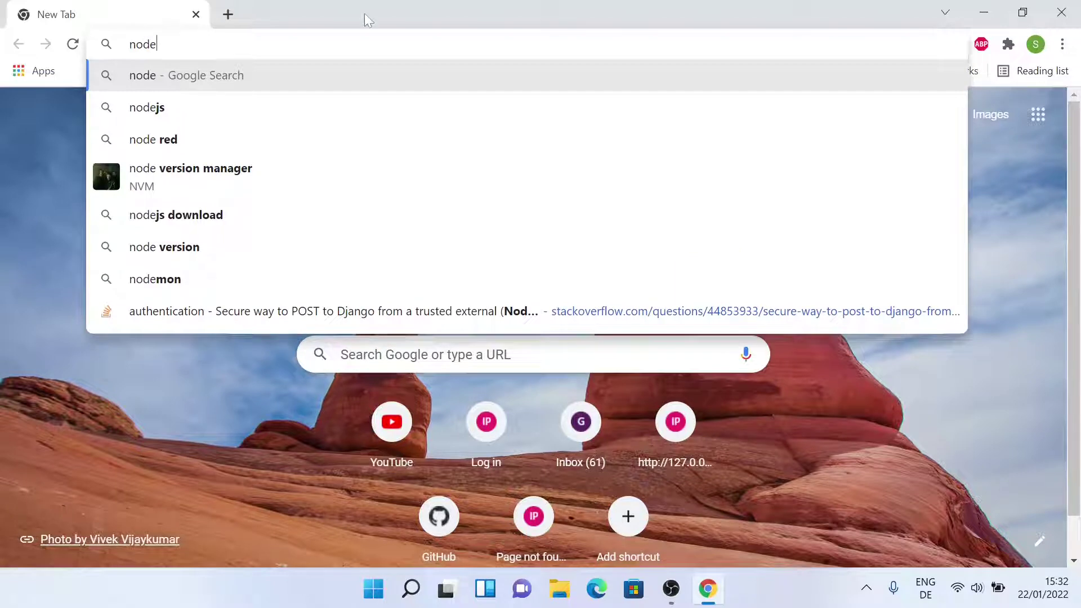
left_click(205, 107)
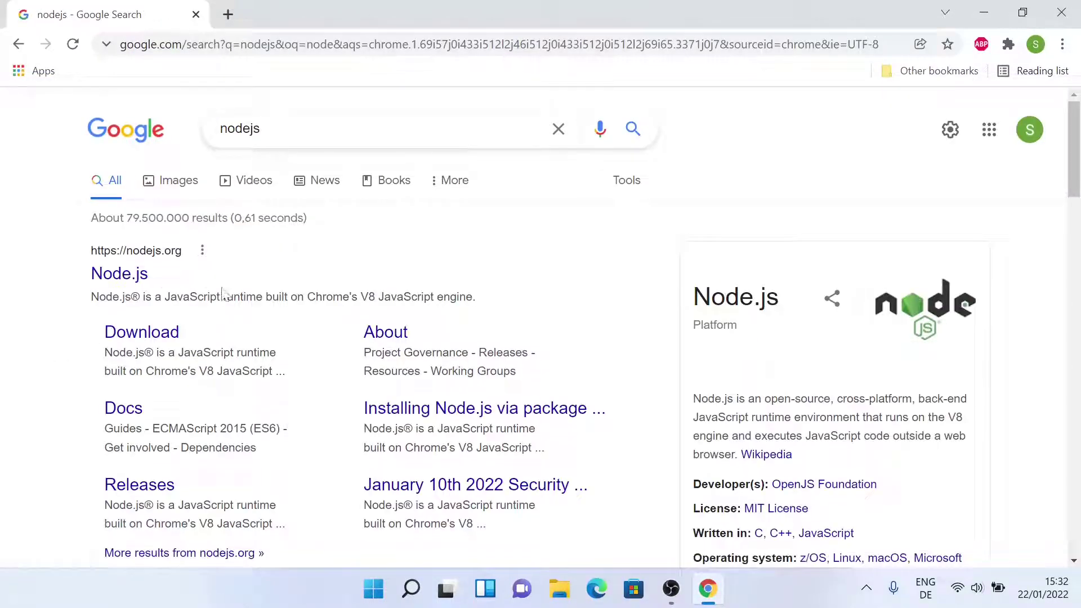
left_click(130, 275)
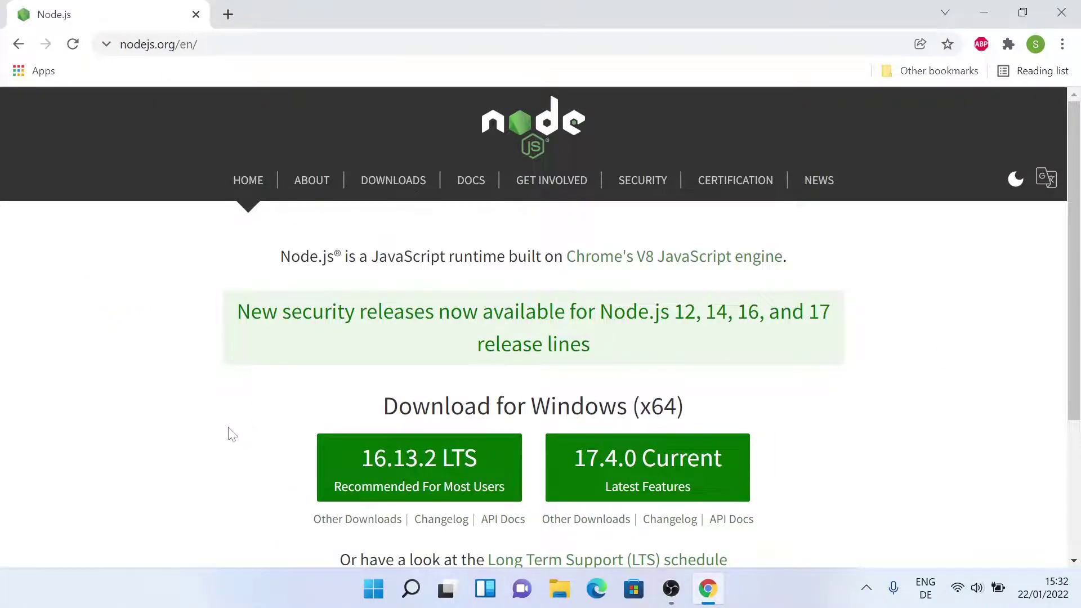
scroll(232, 434, "down", 3)
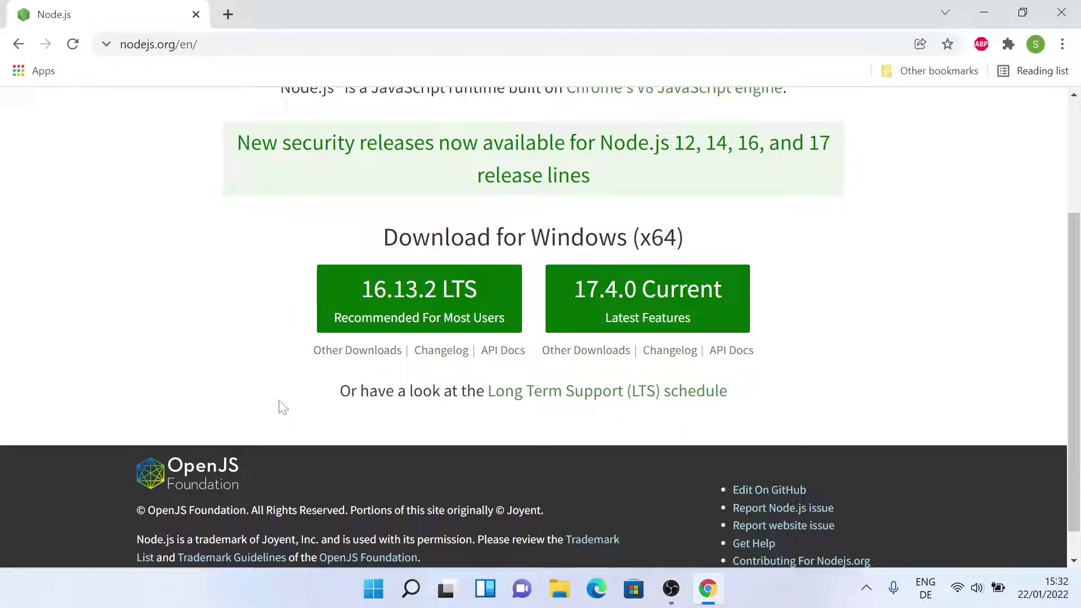
Download the 16.13.2 LTS installer node-v16.13.2-x64.msi and save it to the Desktop
left_click(406, 301)
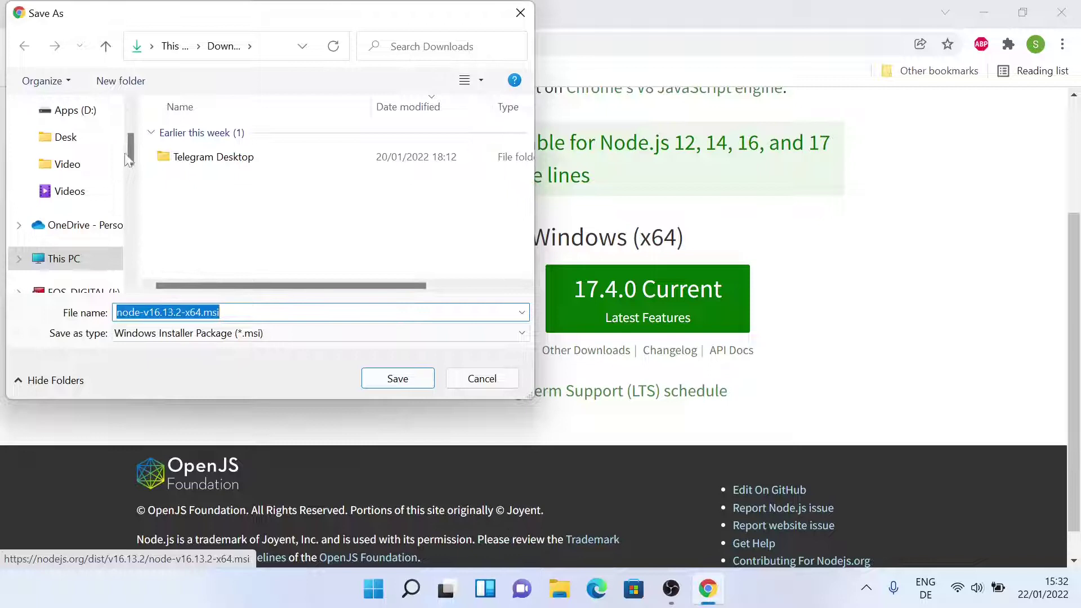
scroll(130, 146, "up", 3)
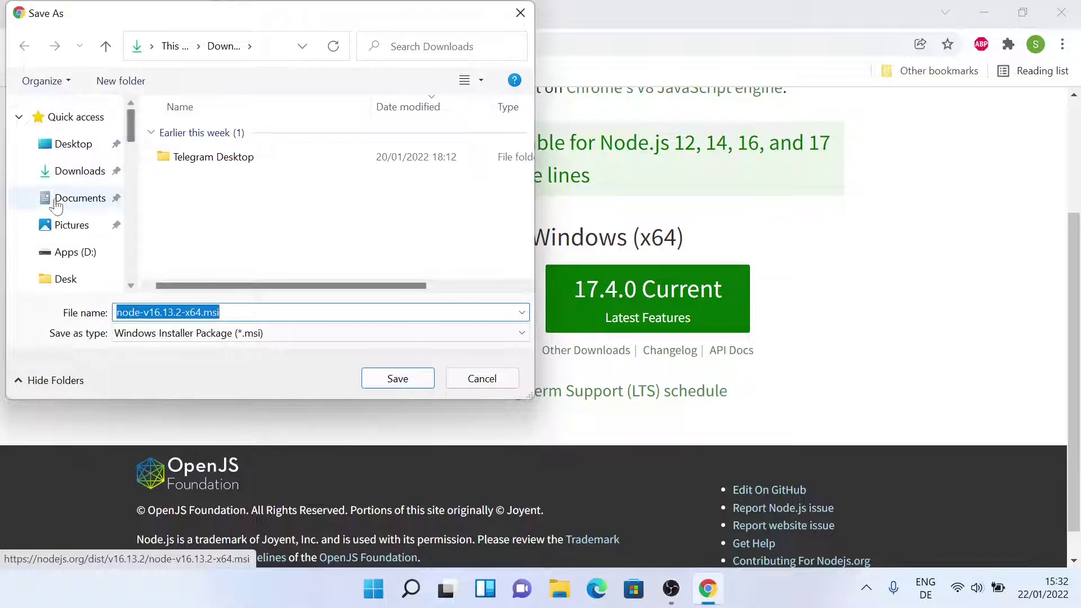
left_click(62, 145)
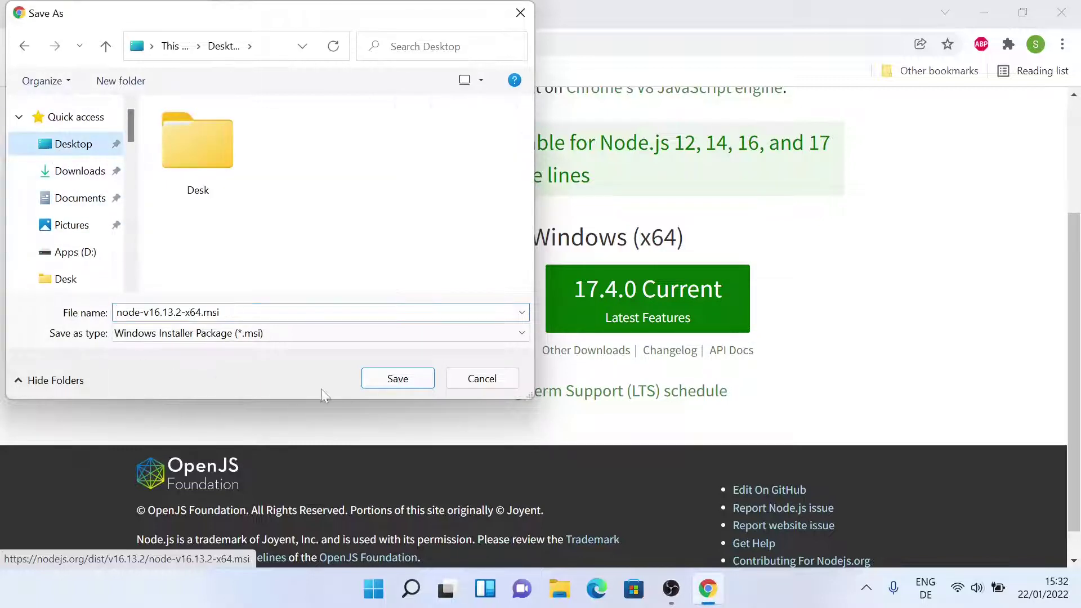
left_click(395, 379)
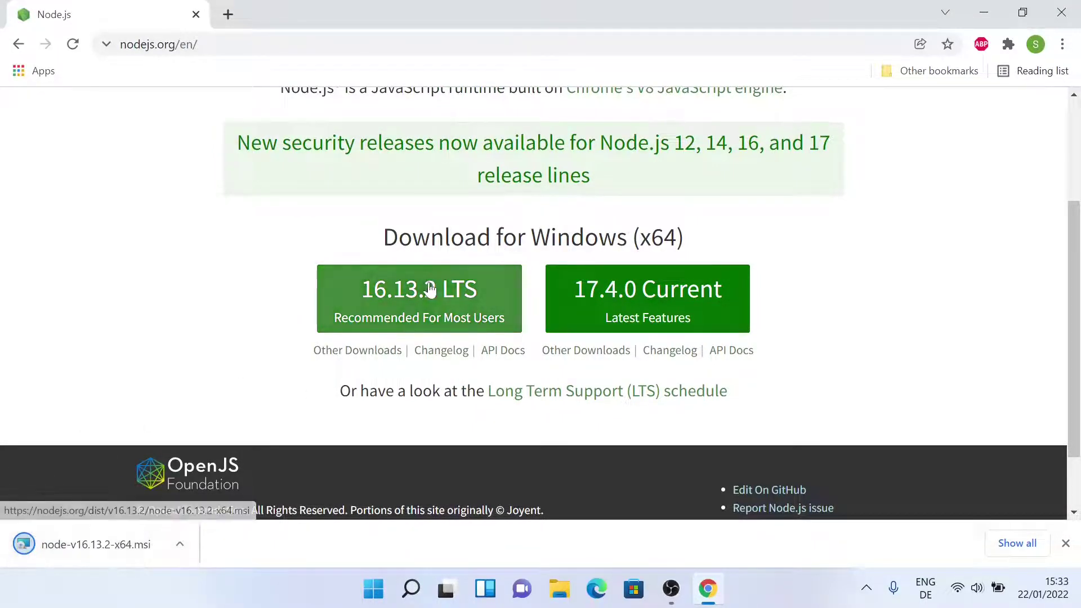
Launch node-v16.13.2-x64.msi from the Desktop and accept the license agreement
left_click(982, 11)
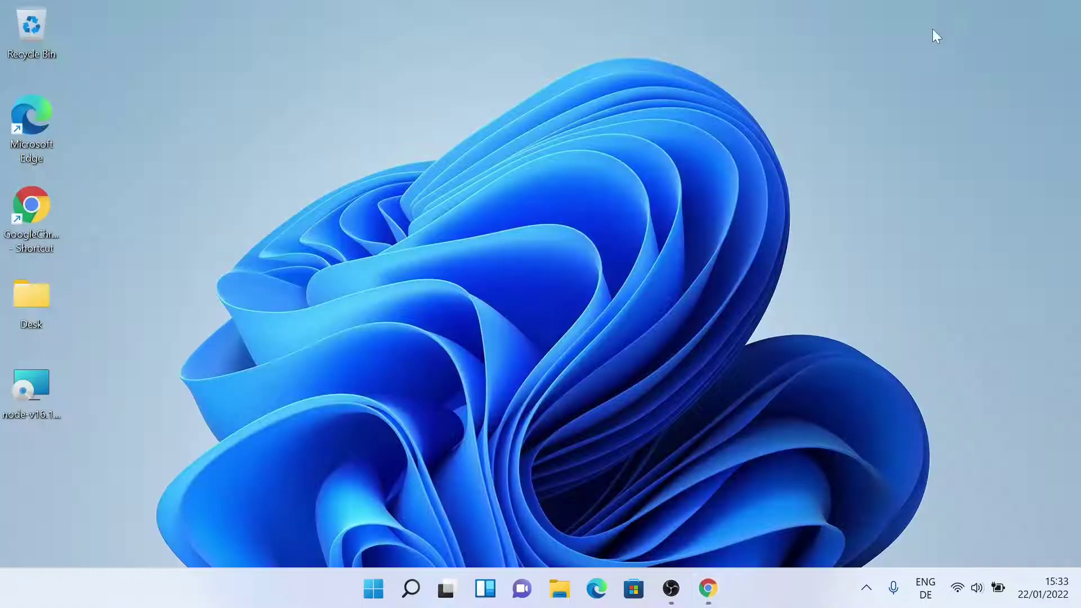
double_click(31, 387)
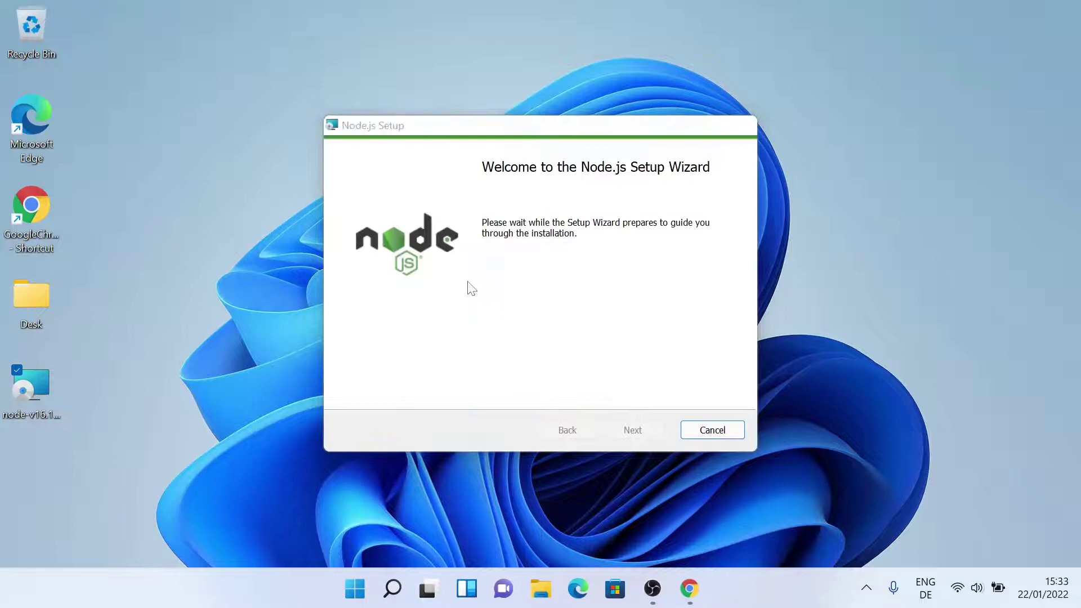
left_click(612, 428)
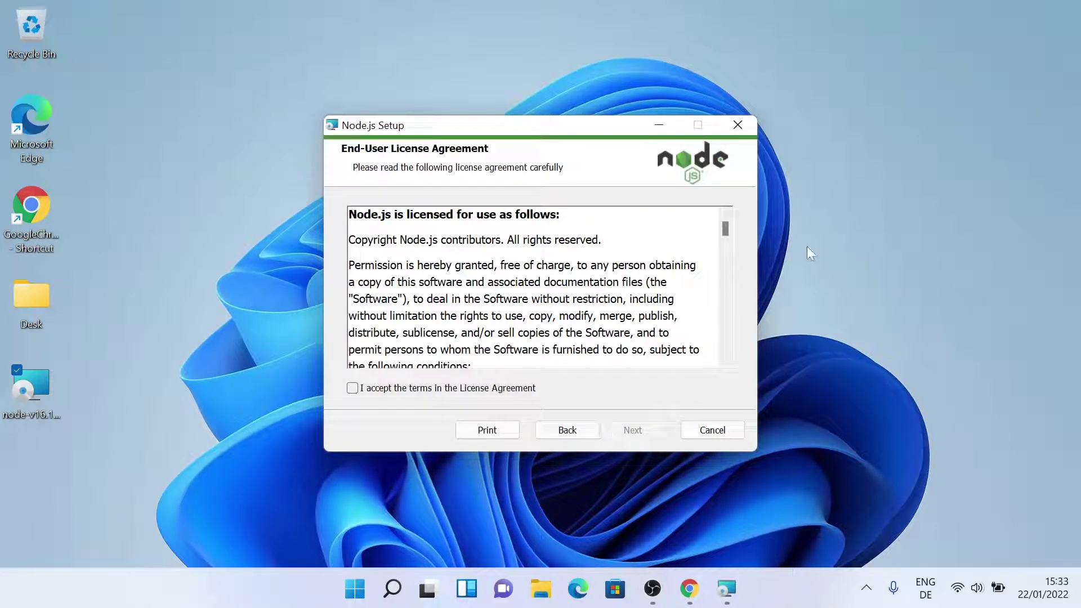
left_click_drag(725, 228, 749, 387)
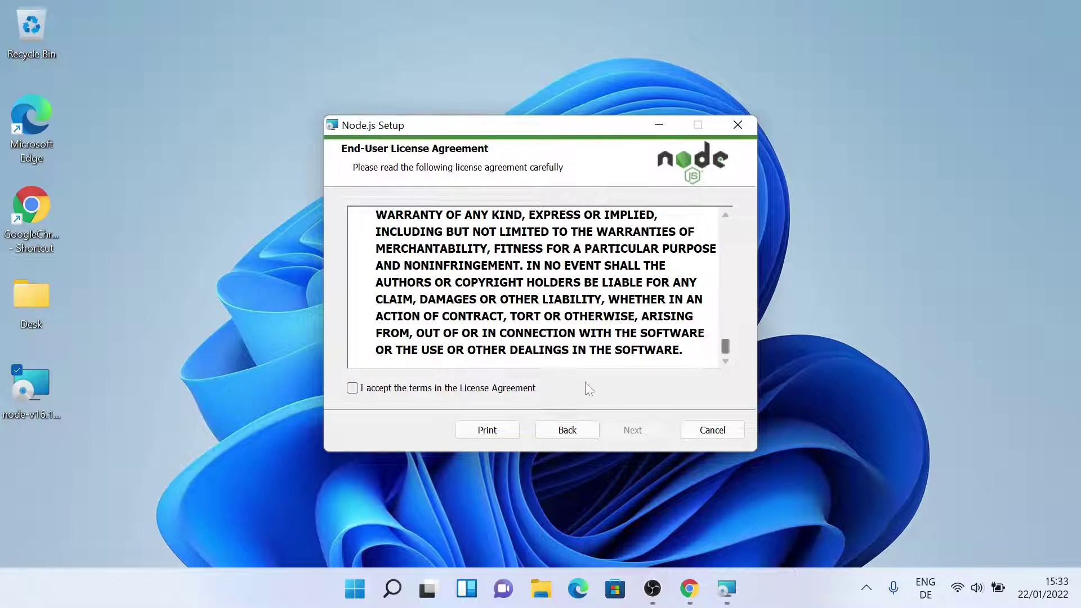
left_click(352, 388)
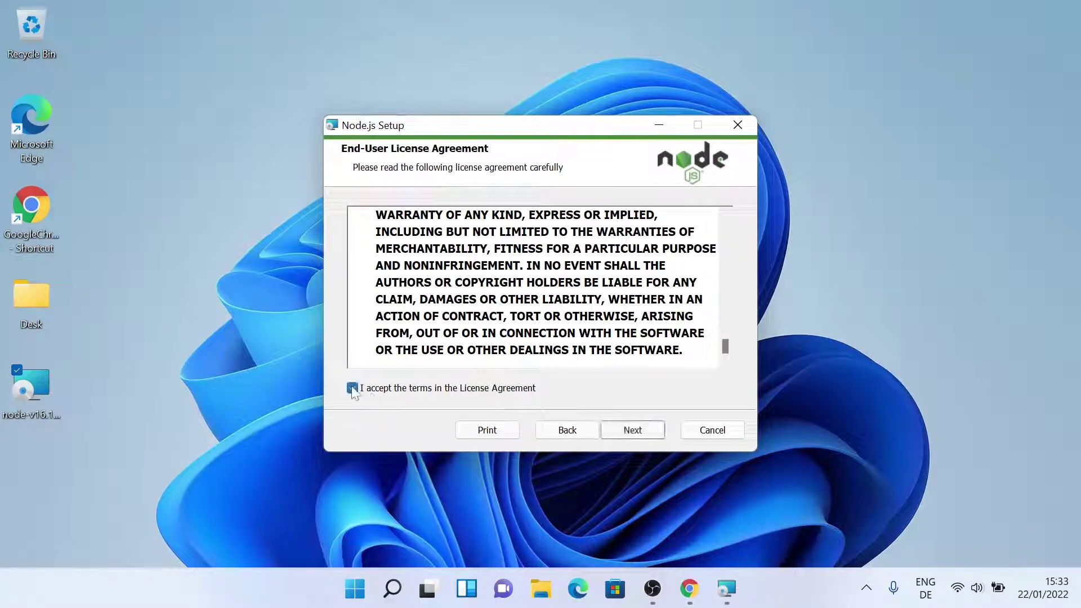
left_click(643, 431)
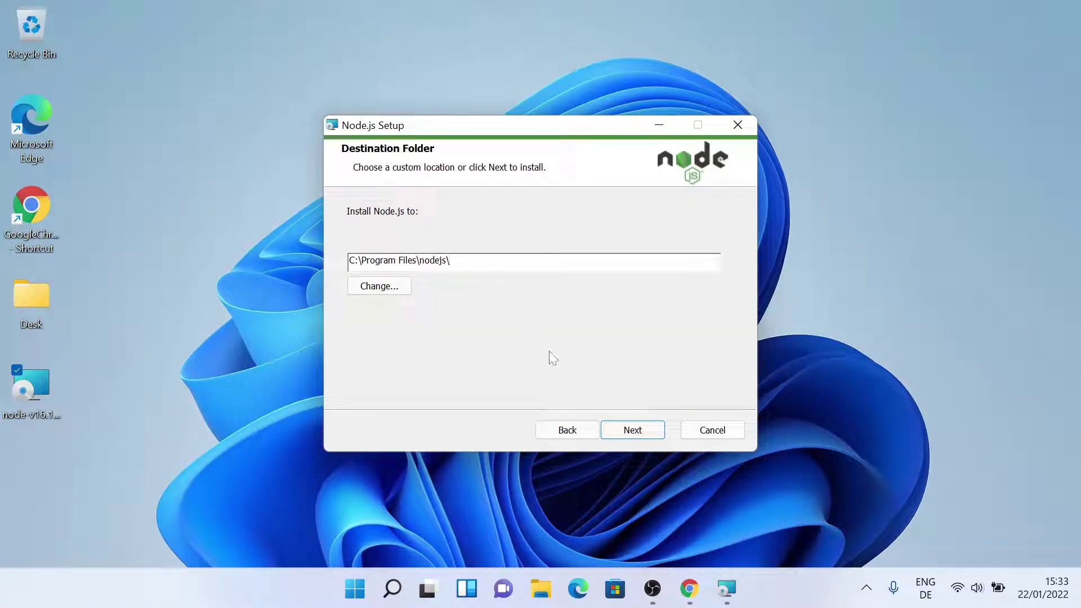
Keep the C:\Program Files\nodejs\ folder and the default corepack, npm and Add to PATH features
left_click(636, 433)
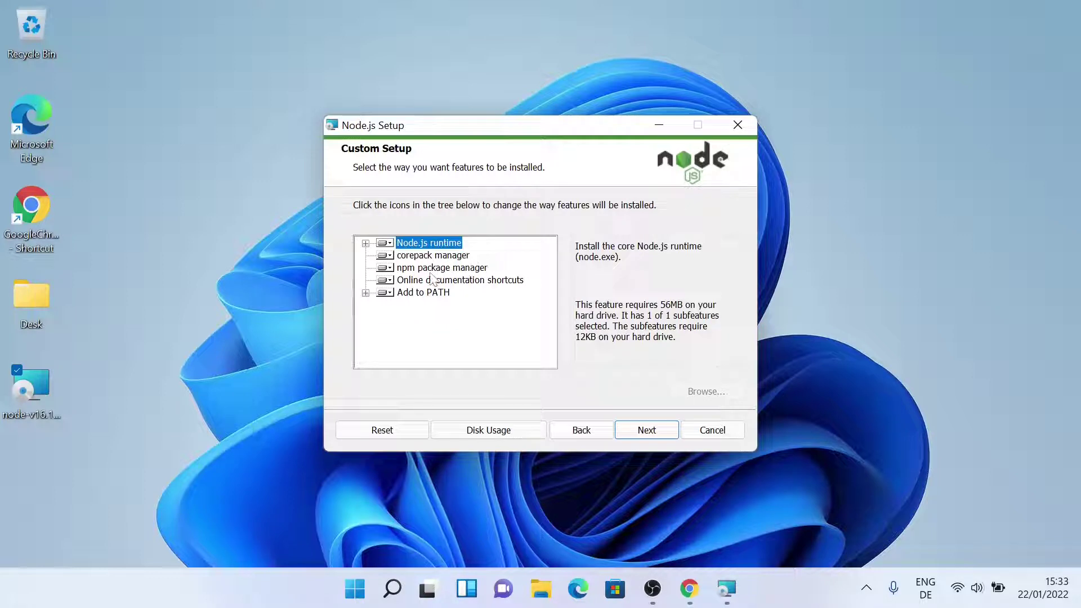
left_click(431, 256)
left_click(390, 256)
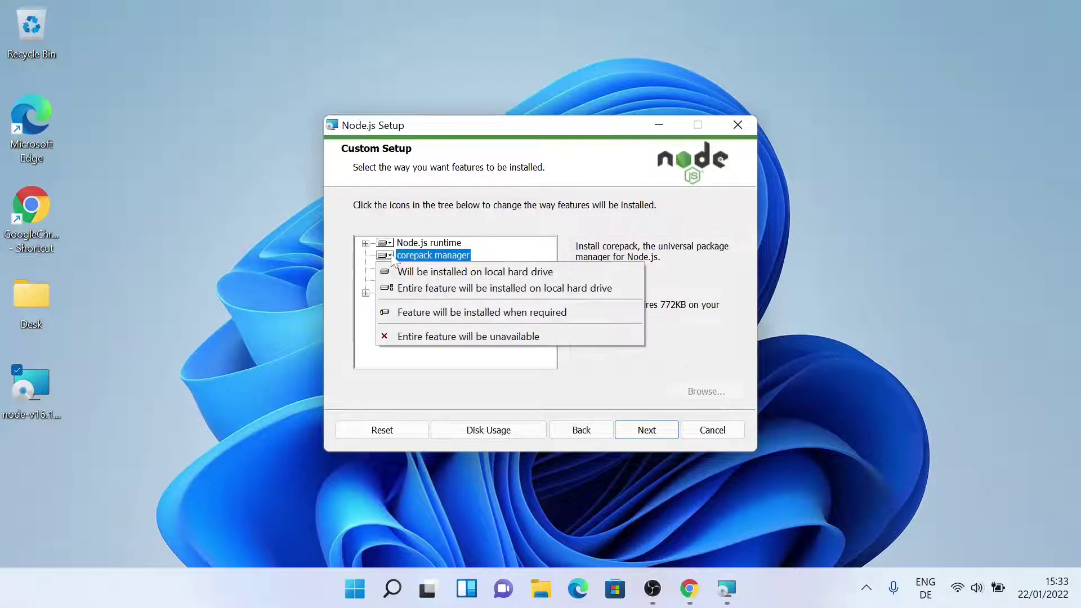
left_click(392, 260)
left_click(388, 292)
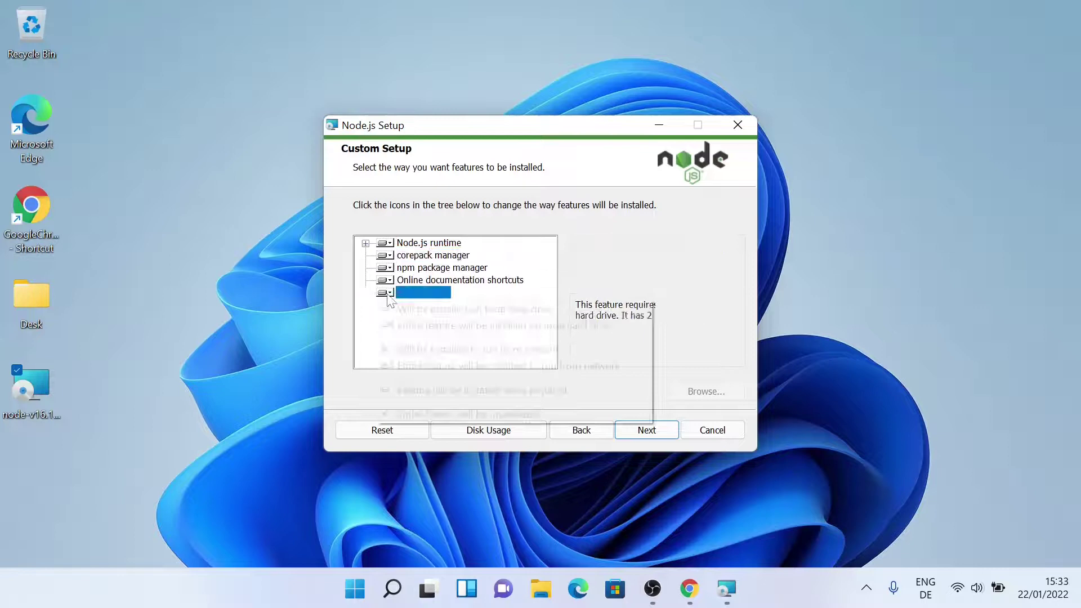
left_click(388, 298)
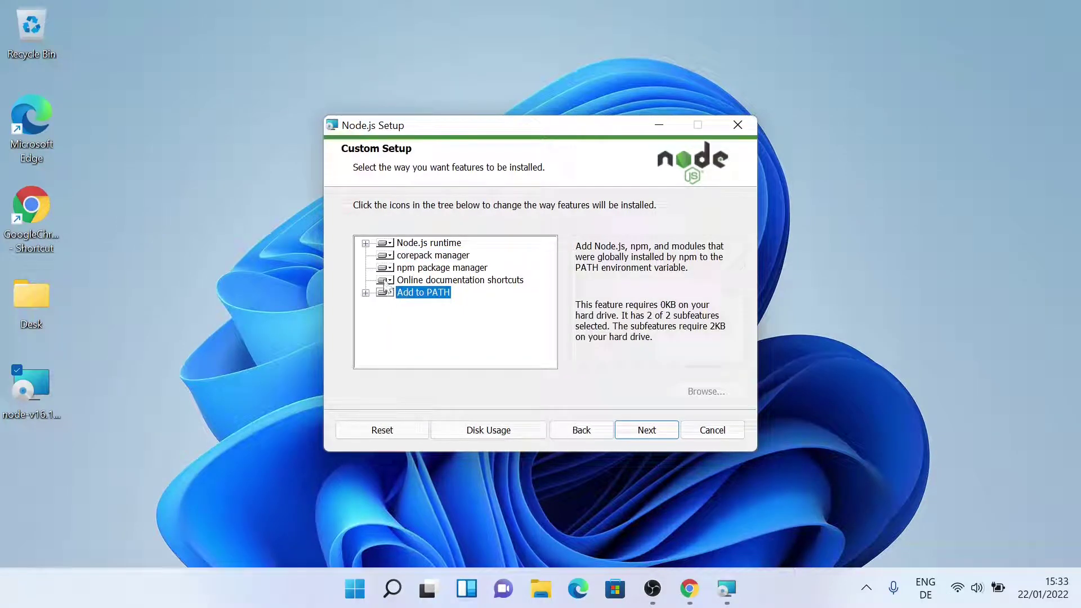
left_click(389, 268)
left_click(385, 273)
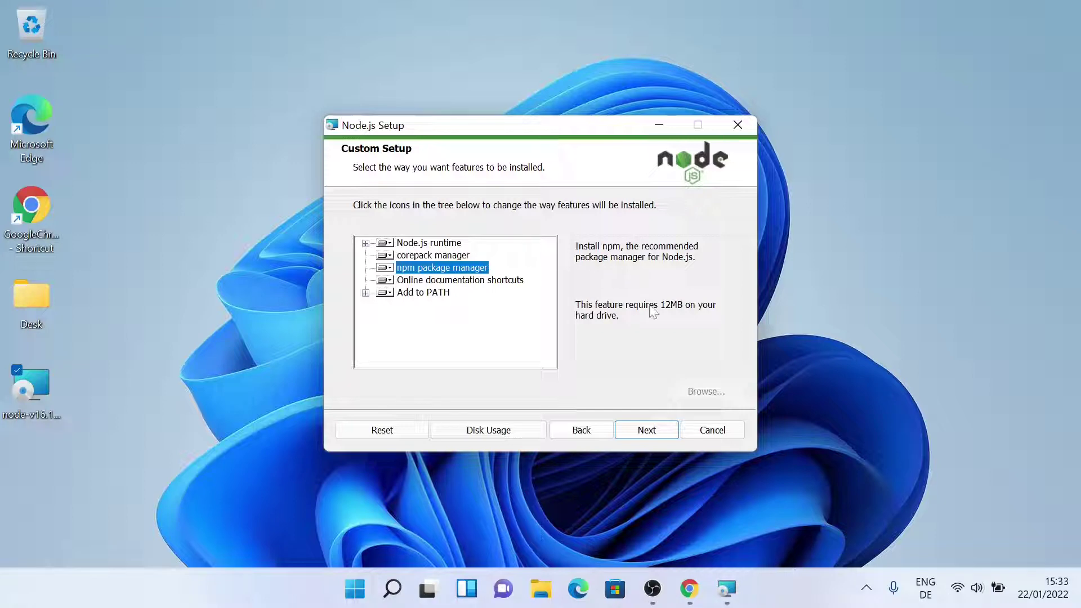
left_click(656, 428)
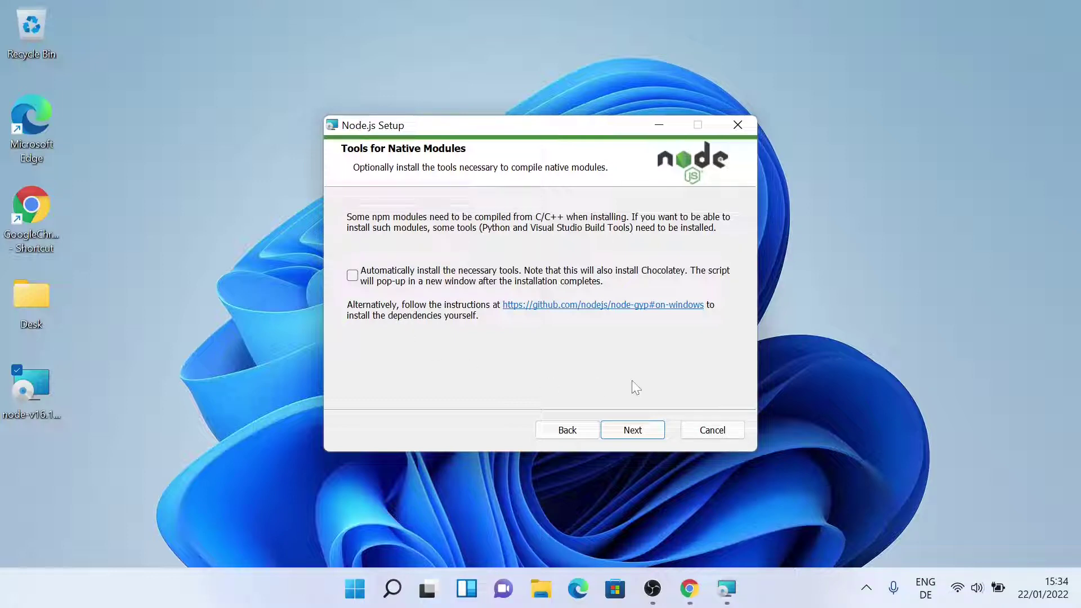
Skip the Chocolatey native-module tools, install Node.js, and finish the wizard
left_click(630, 434)
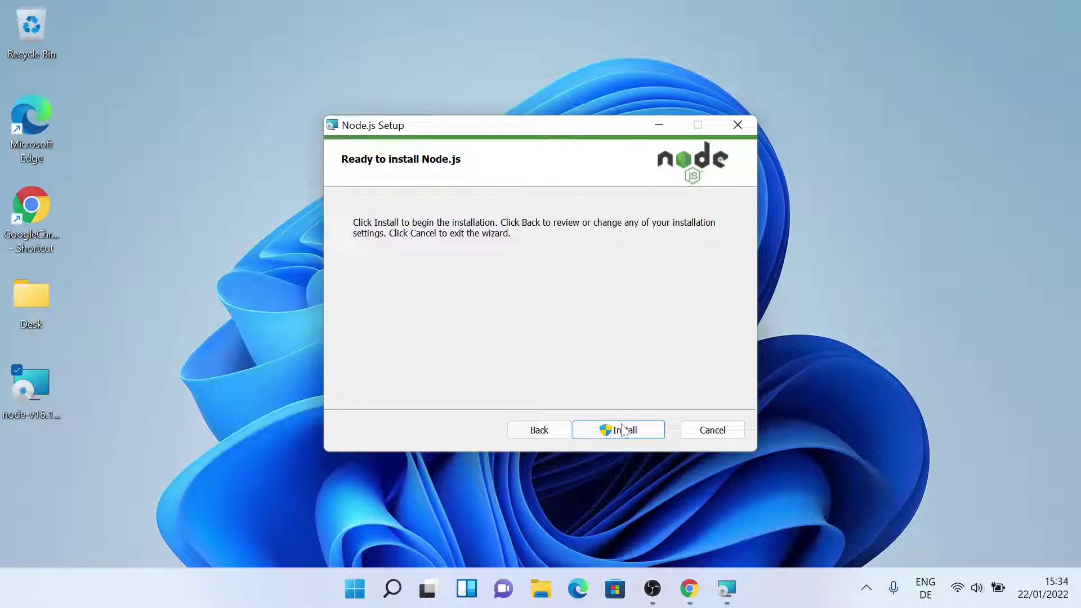
left_click(621, 434)
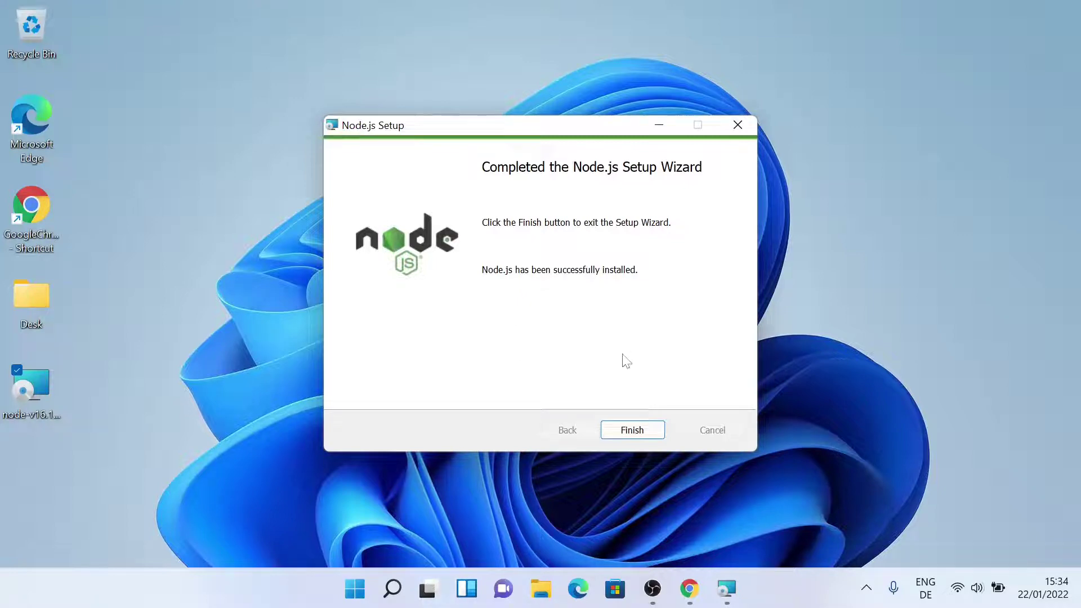
left_click(633, 430)
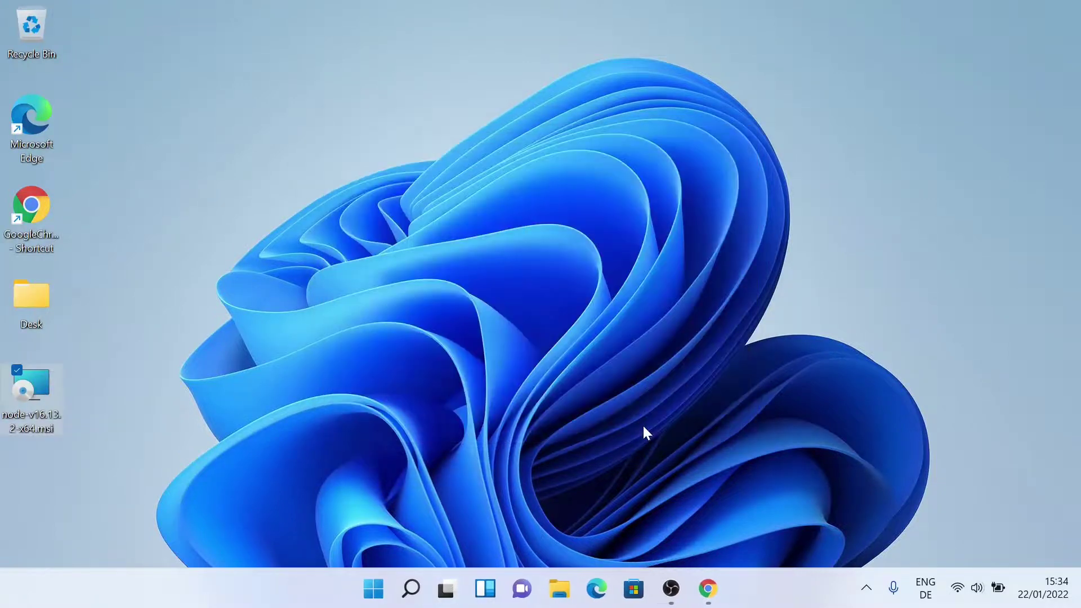
Find Command Prompt by searching 'comm' in Start and launch it
left_click(529, 329)
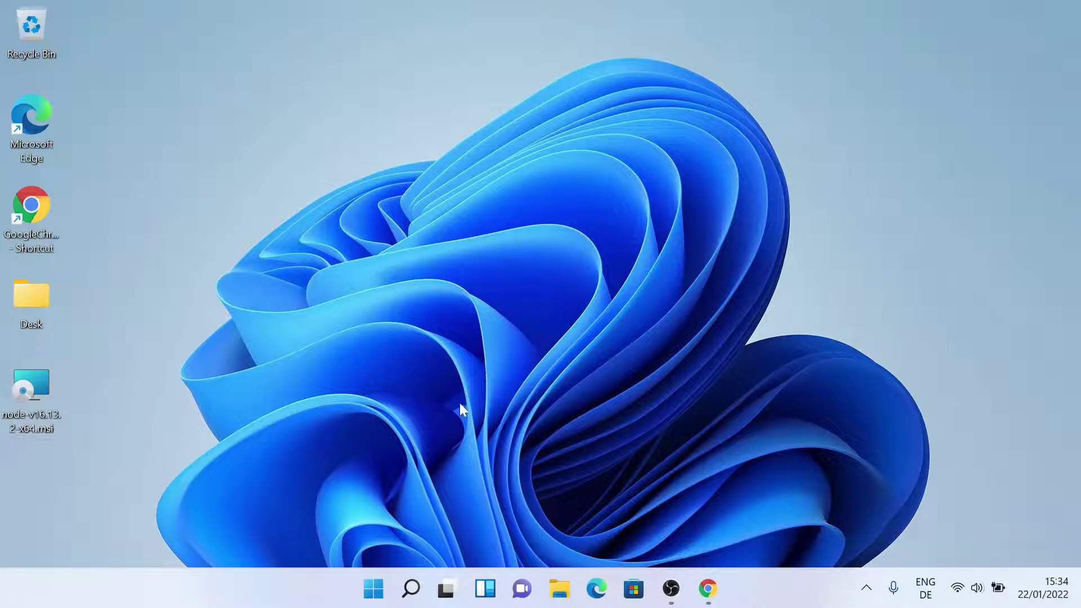
left_click(373, 589)
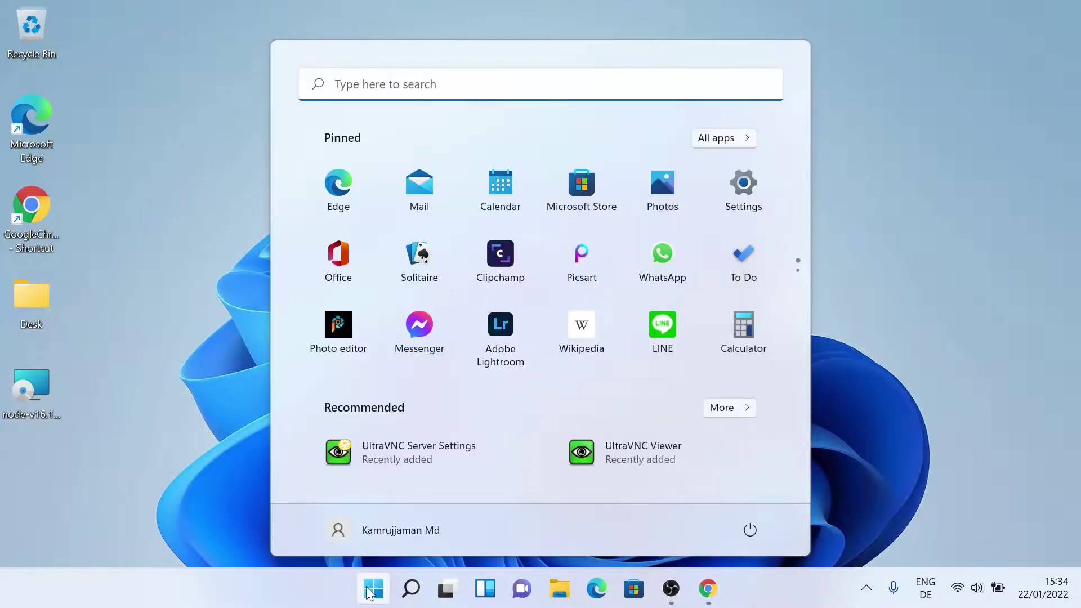
type("comm")
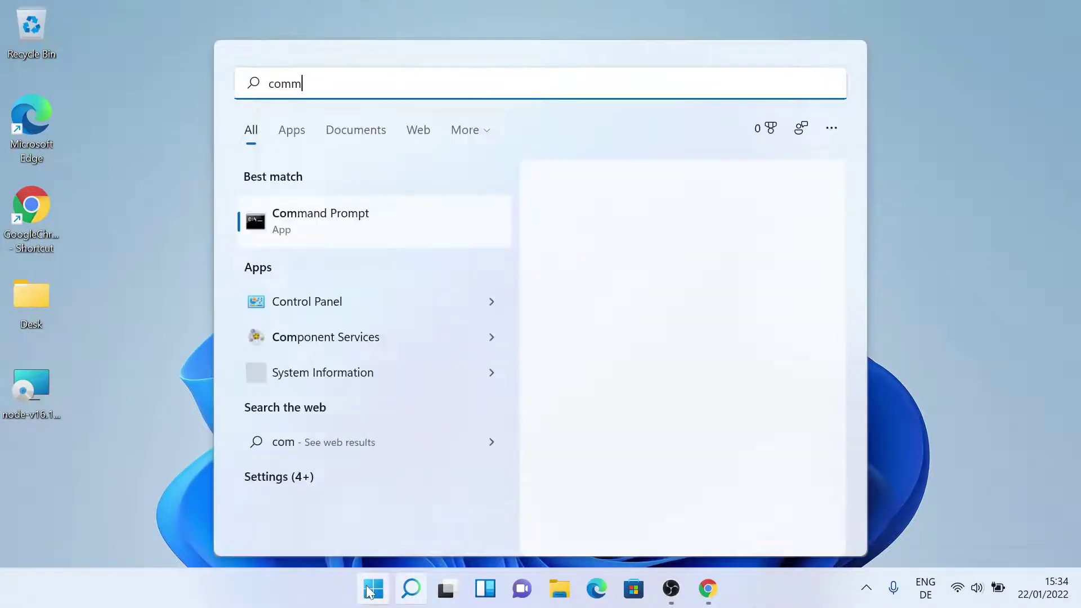
key("Return")
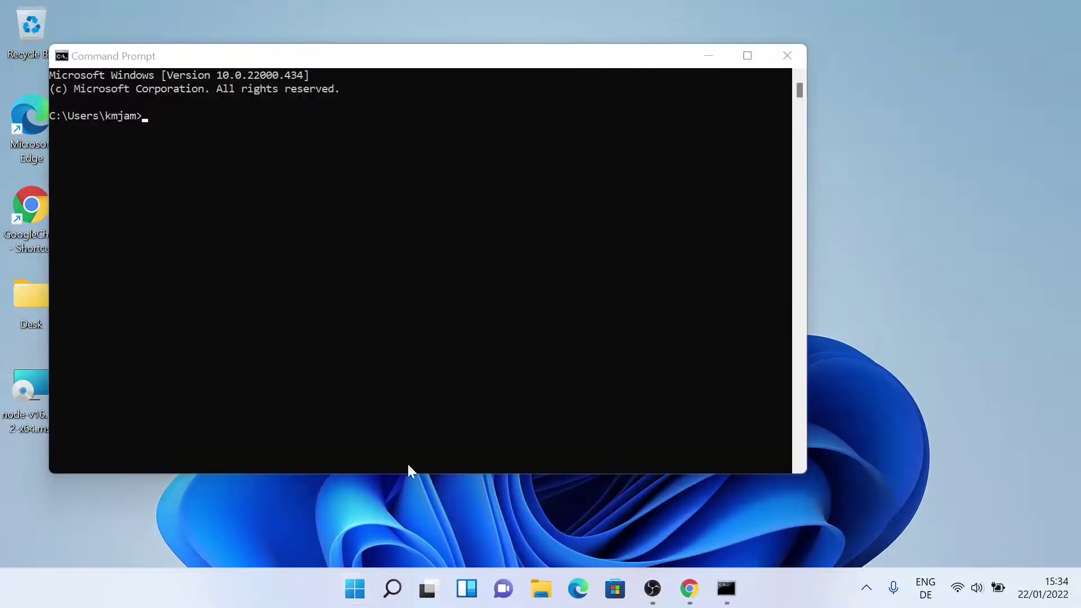
Run node -v in the console and confirm it reports v16.13.2
left_click_drag(263, 63, 406, 86)
left_click(373, 140)
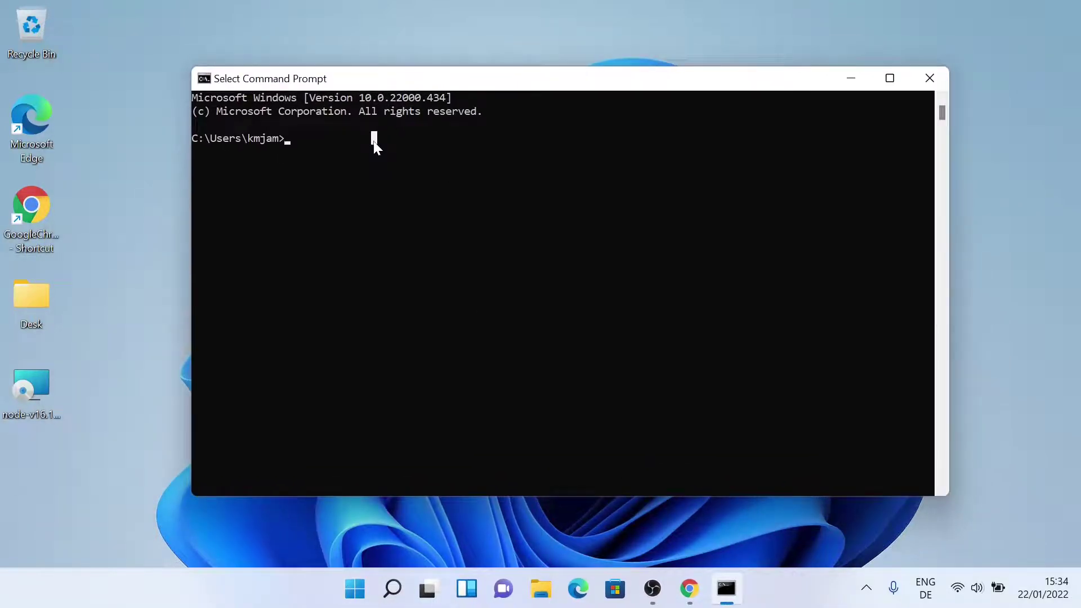
left_click(324, 149)
type("node -v")
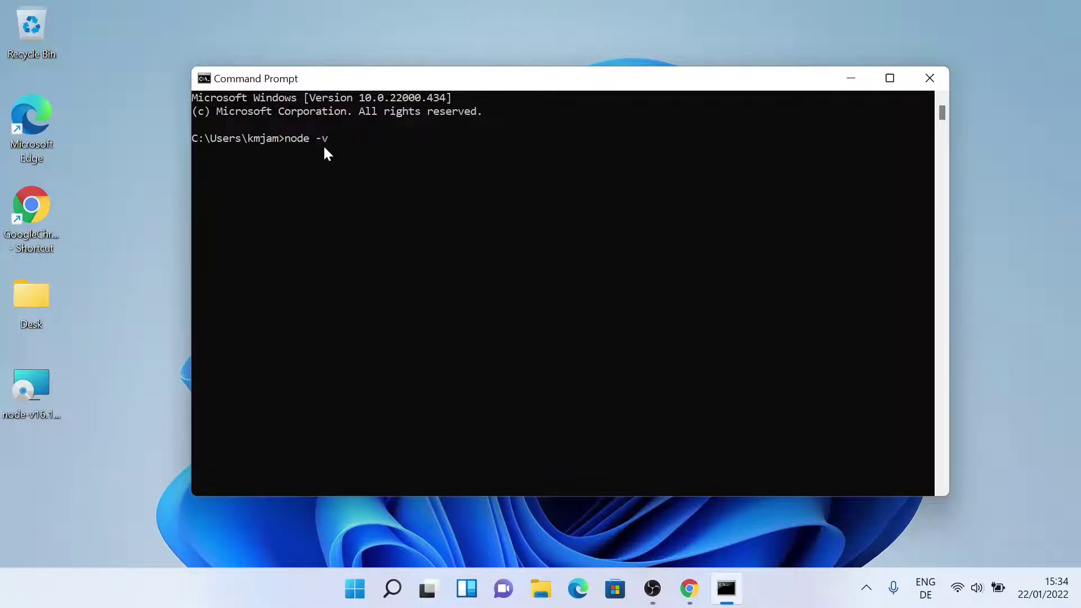
key("Return")
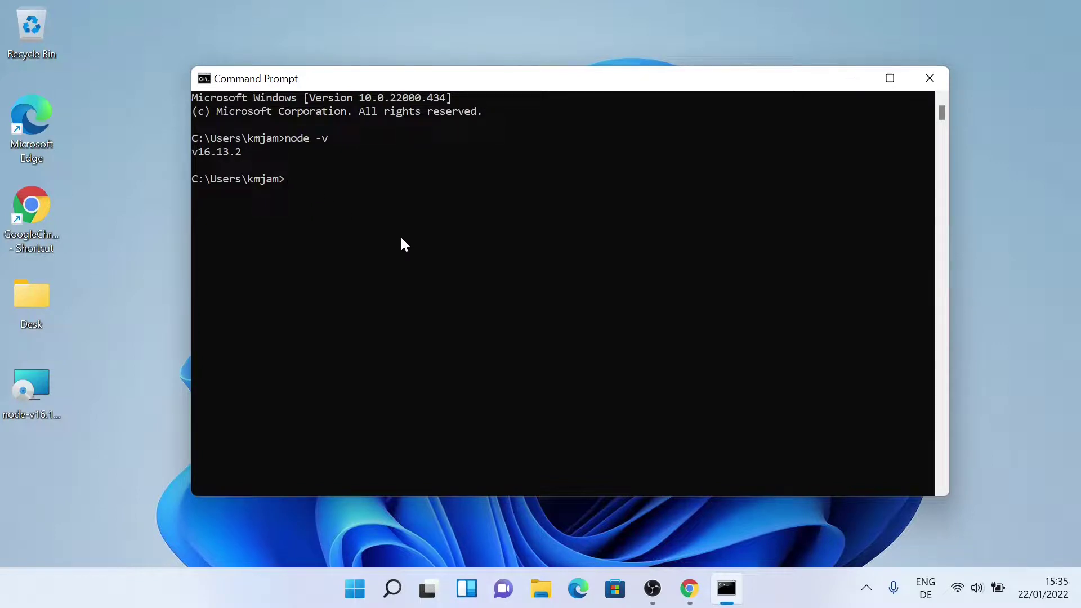
Start the node REPL, evaluate 2+3 and 4*2 (5 and 8), then minimize the console
type("node")
key("Return")
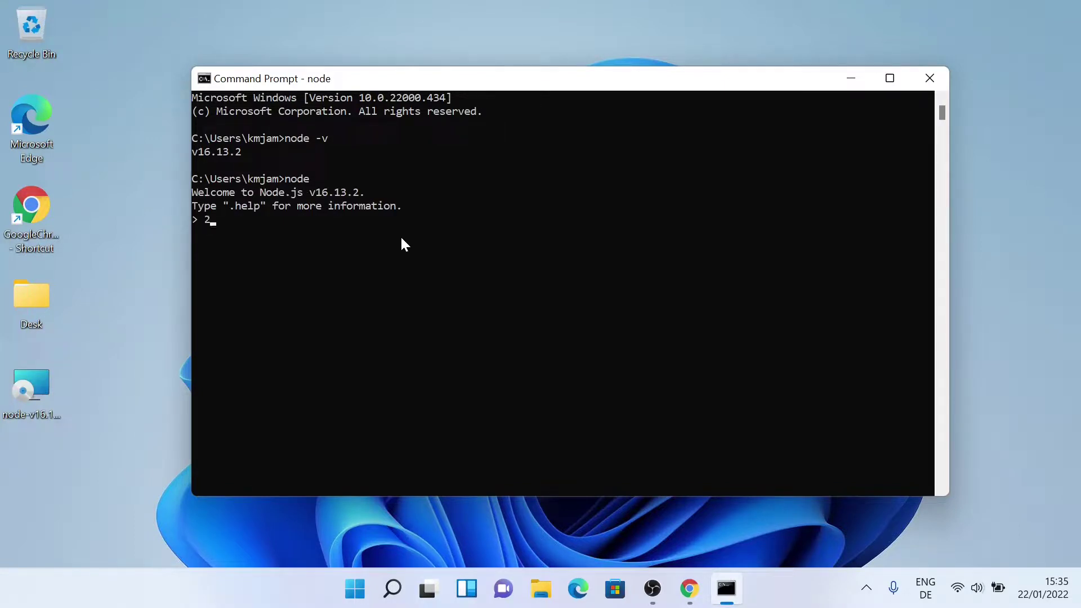
type("2+3")
type("4")
type("*2")
left_click(851, 78)
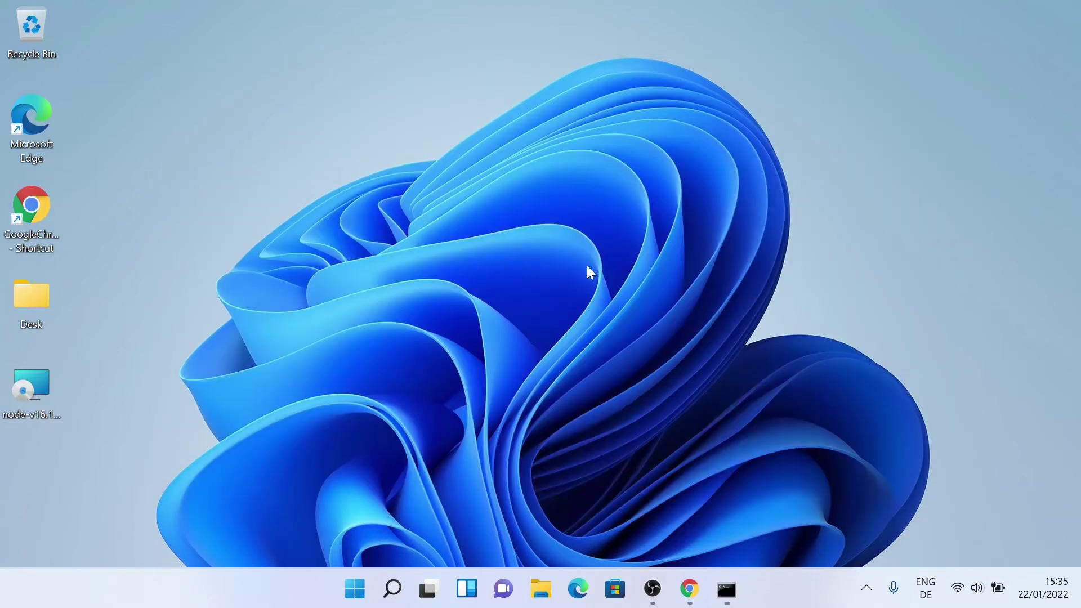